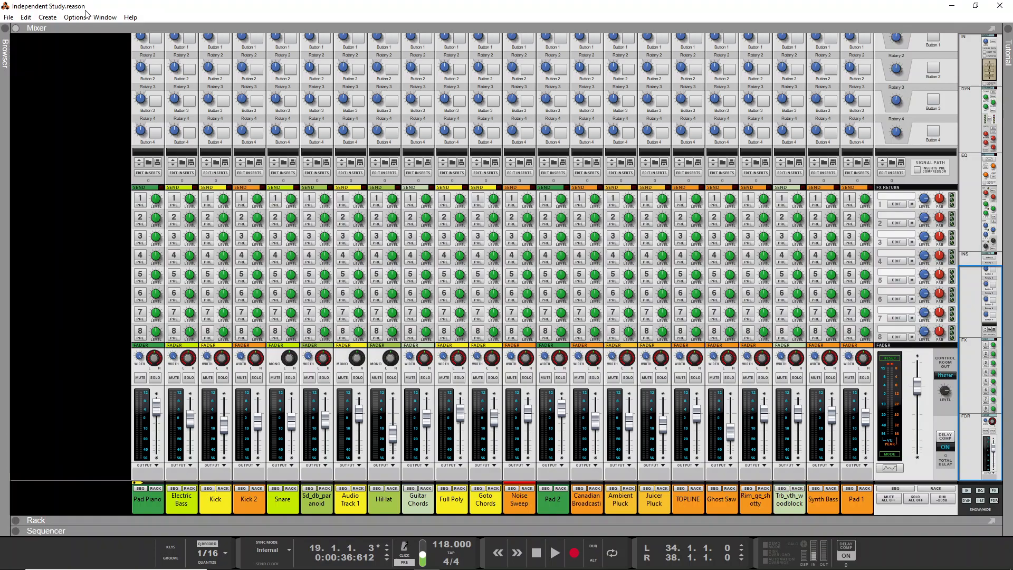
Start saving the song as a separate copy named Independent Study Mix Session.reason
left_click(9, 17)
left_click(31, 107)
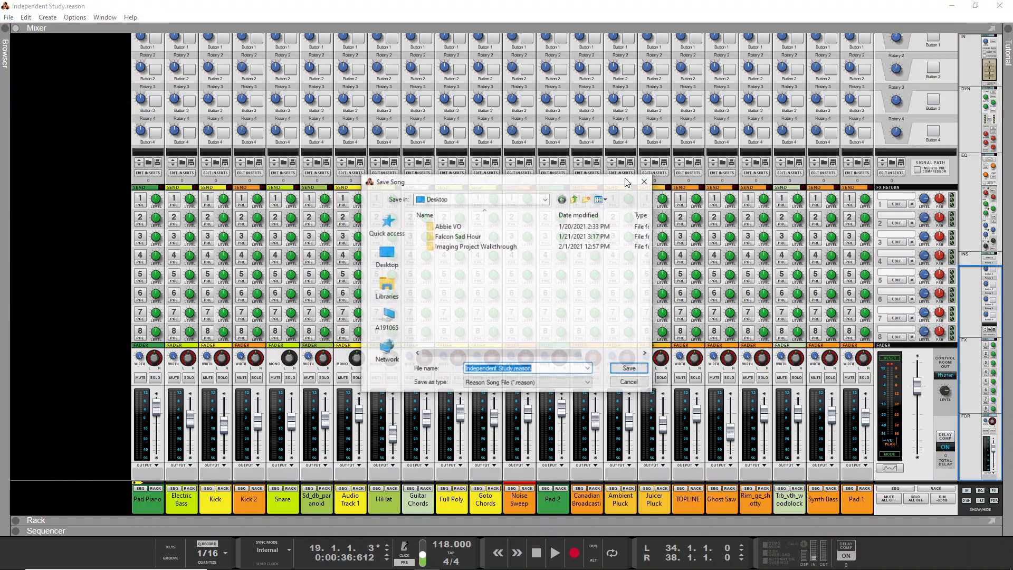
left_click(533, 368)
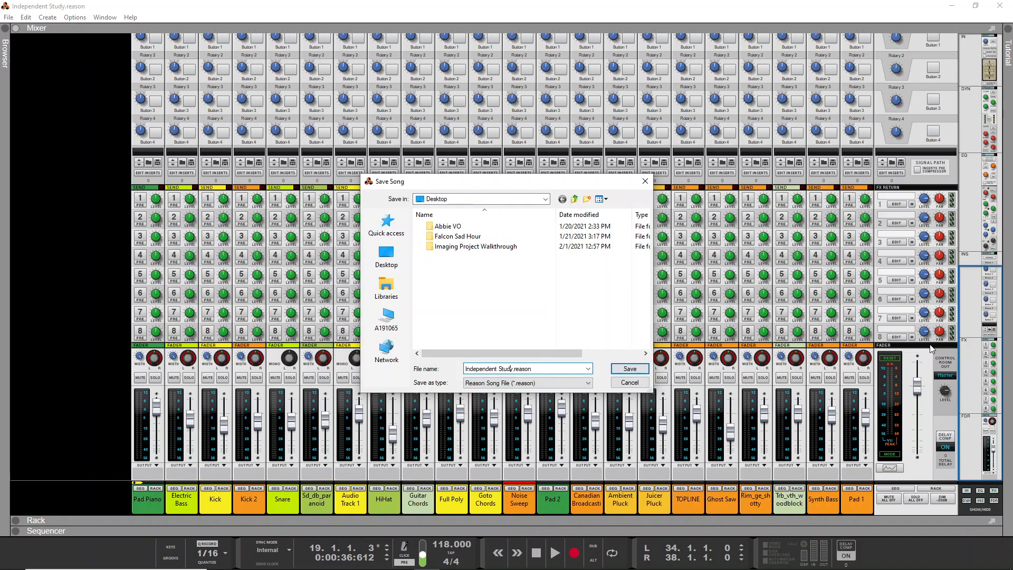
type("Mix")
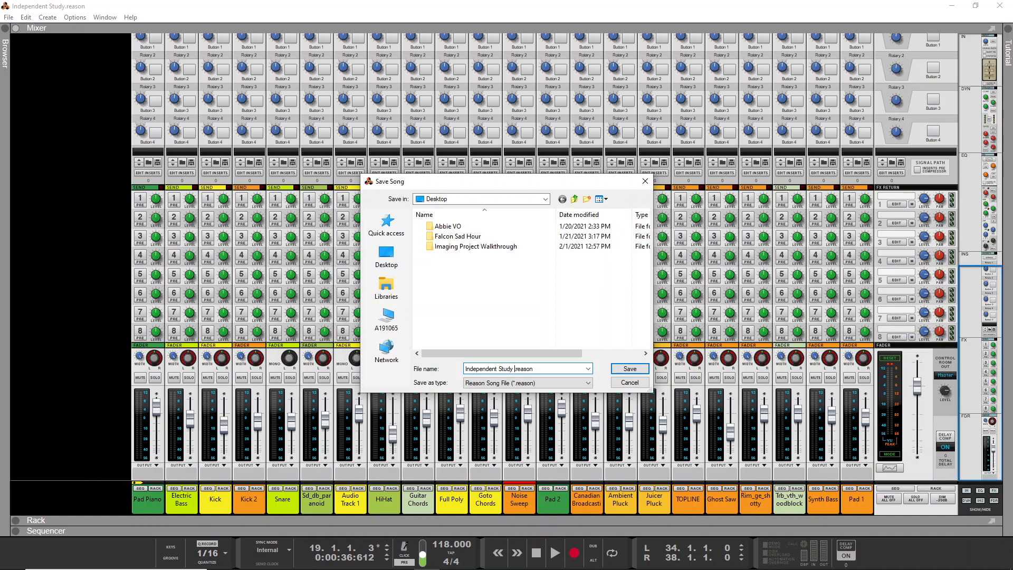
type(" Session")
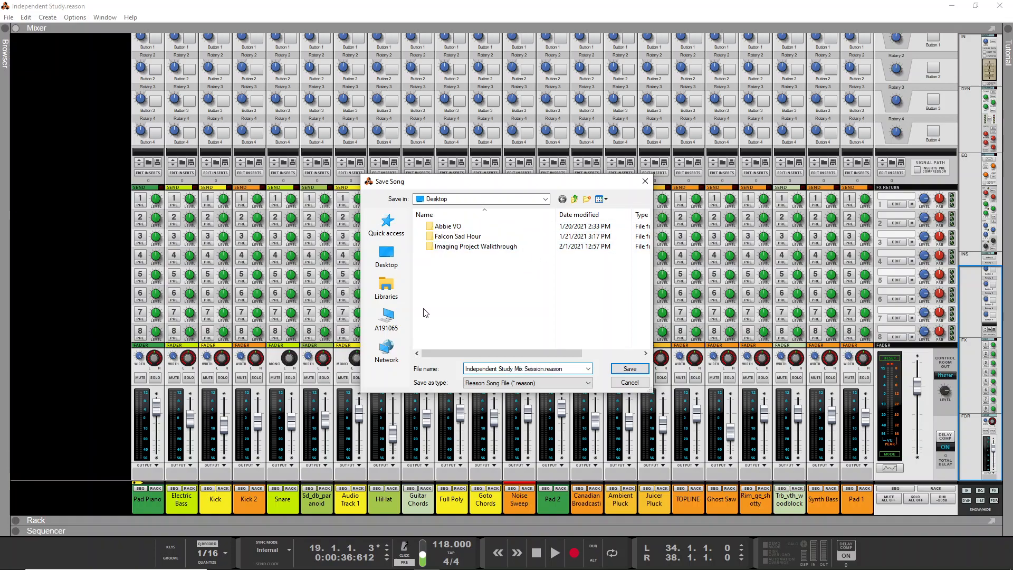
Choose the Independent Study folder inside the BGSU class folders as the destination and save the song copy there
left_click(541, 203)
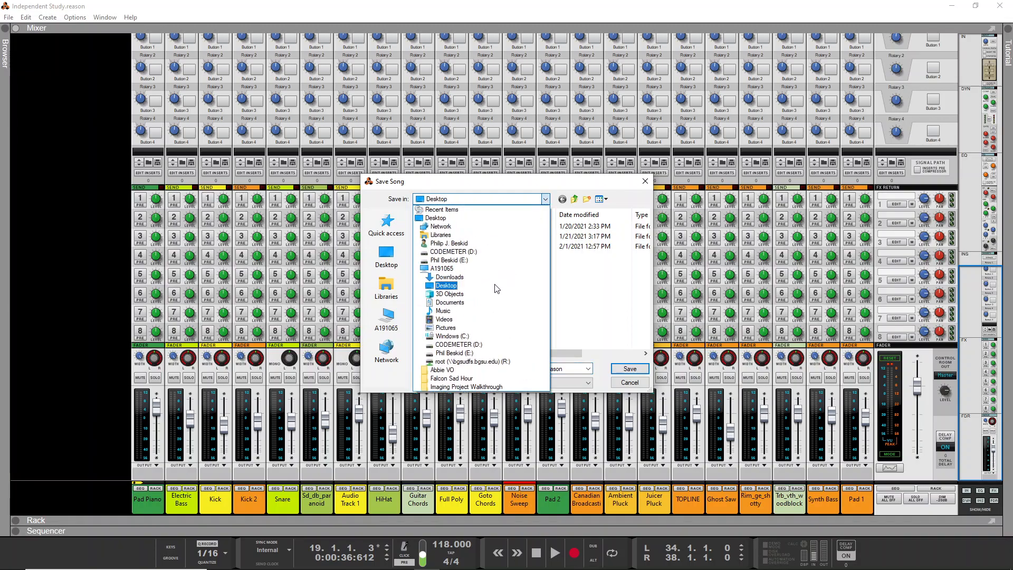
left_click(459, 327)
double_click(446, 236)
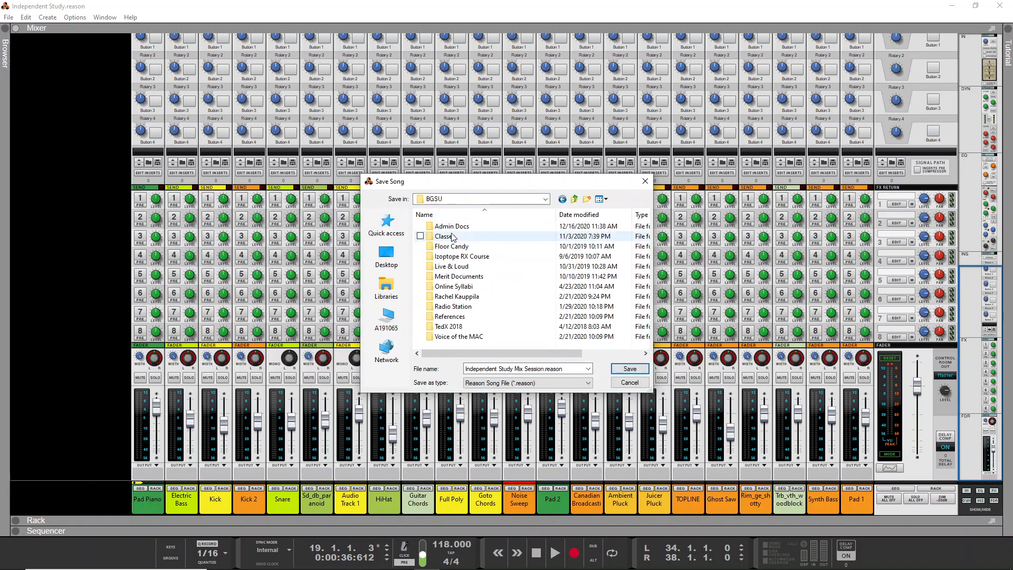
double_click(452, 237)
double_click(453, 247)
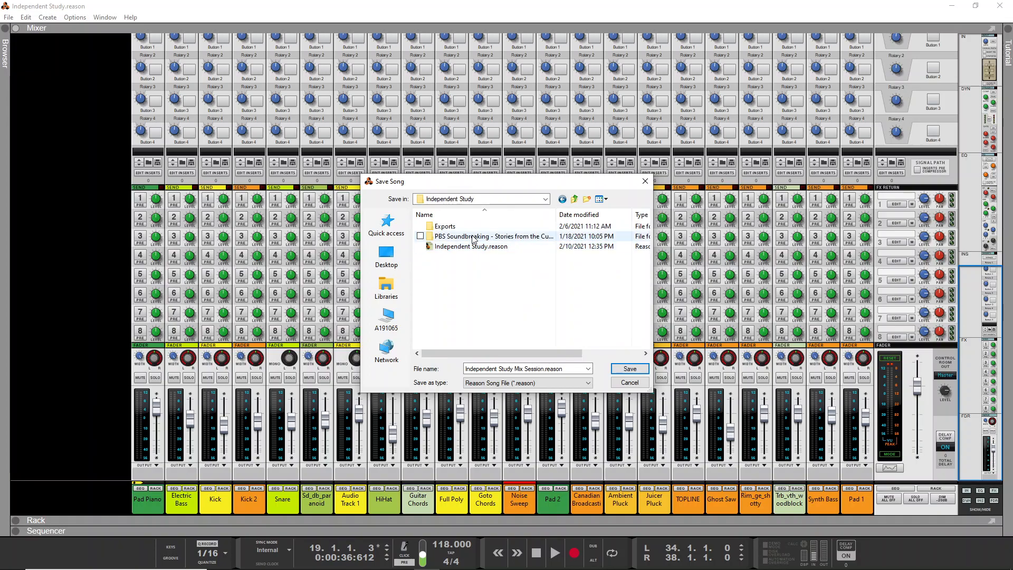
left_click(636, 370)
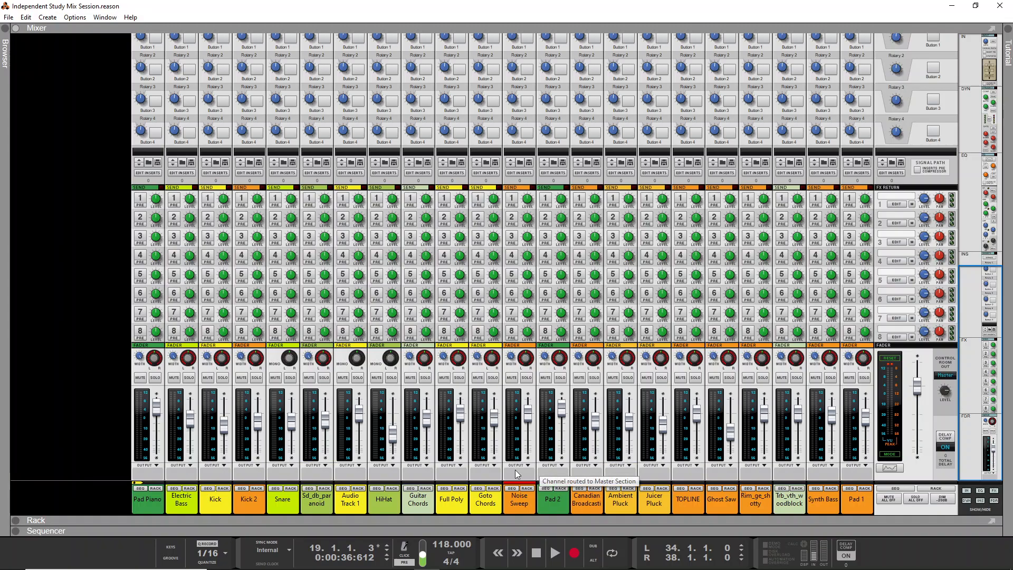
Reset the level faders of all 22 mixer channels, from Pad Piano through Pad 1, to their default position
left_click(194, 421)
left_click(163, 414, "shift")
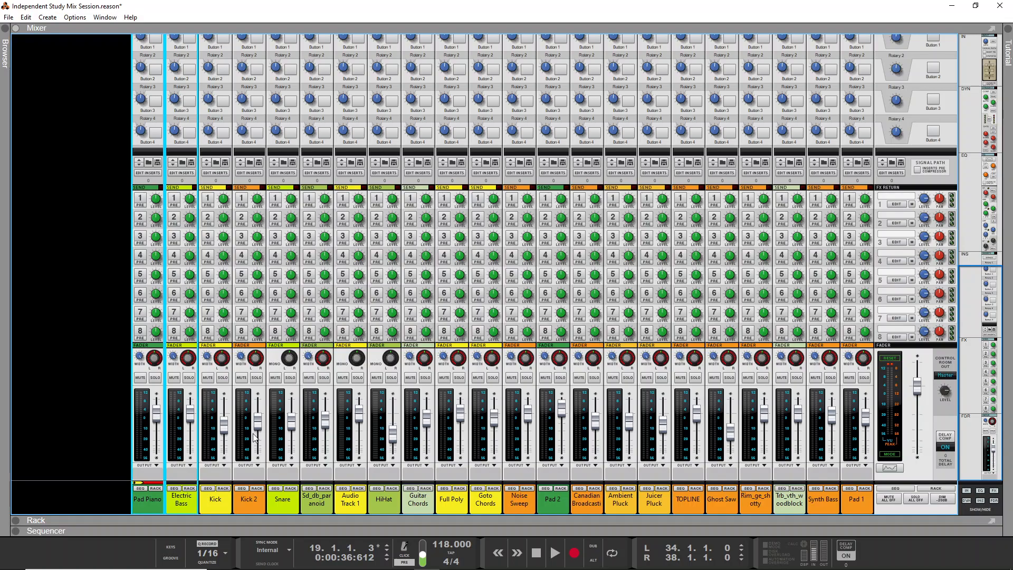
left_click(229, 430, "shift")
left_click(259, 423, "shift")
left_click(289, 421, "shift")
left_click(333, 427, "shift")
left_click(351, 417, "shift")
left_click(385, 425, "shift")
left_click(425, 423, "shift")
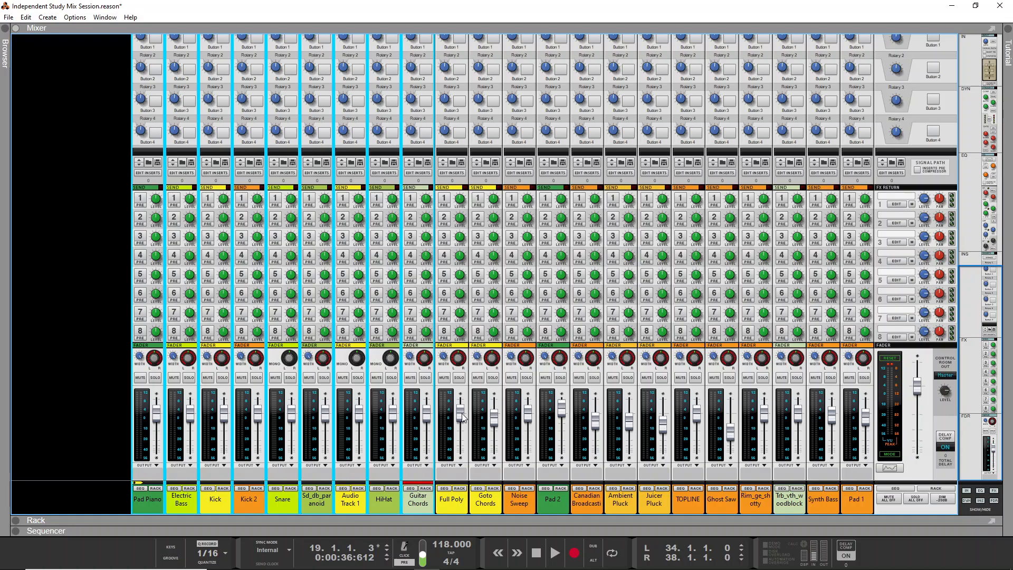
left_click(457, 420, "shift")
left_click(498, 425, "shift")
left_click(530, 420, "shift")
left_click(562, 413, "shift")
left_click(595, 426, "shift")
left_click(628, 426, "shift")
left_click(668, 426, "shift")
left_click(697, 418, "shift")
left_click(735, 436, "shift")
left_click(769, 416, "shift")
left_click(799, 418, "shift")
left_click(838, 423, "shift")
left_click(866, 422, "shift")
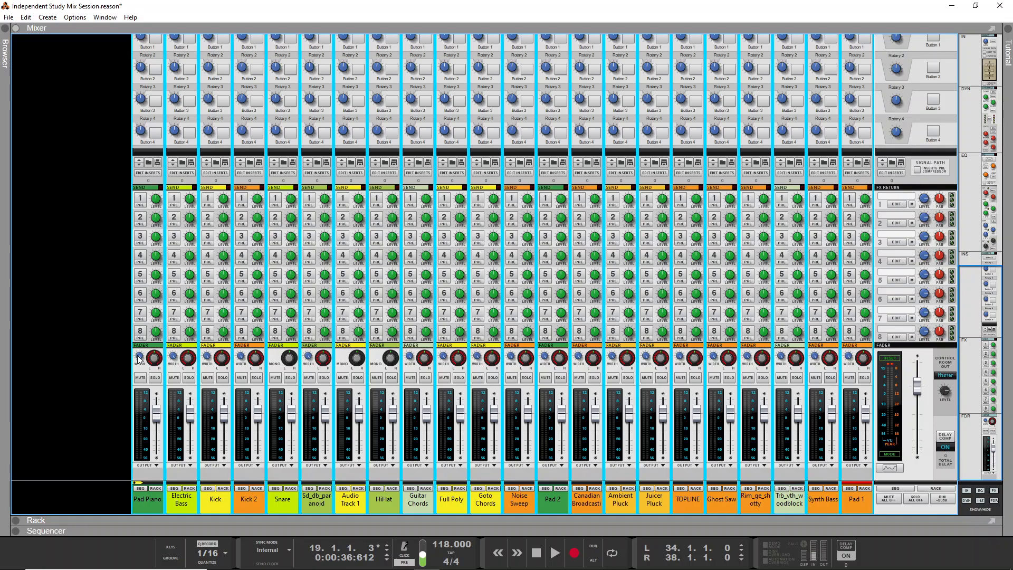
mouse_move(139, 358)
left_click_drag(139, 357, 136, 331)
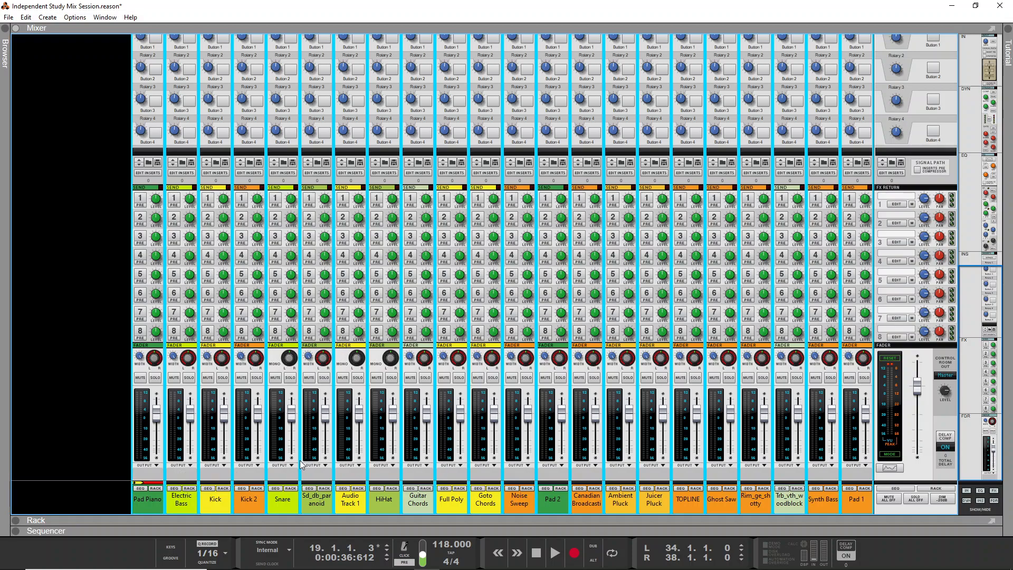
Reorder the mixer channels to Electric Bass, Kick, Kick 2, Snare, Sd_db_paranoid, HiHat, Trb_vth_woodblock and Audio Track 1, all ahead of Pad Piano
left_click_drag(185, 501, 142, 504)
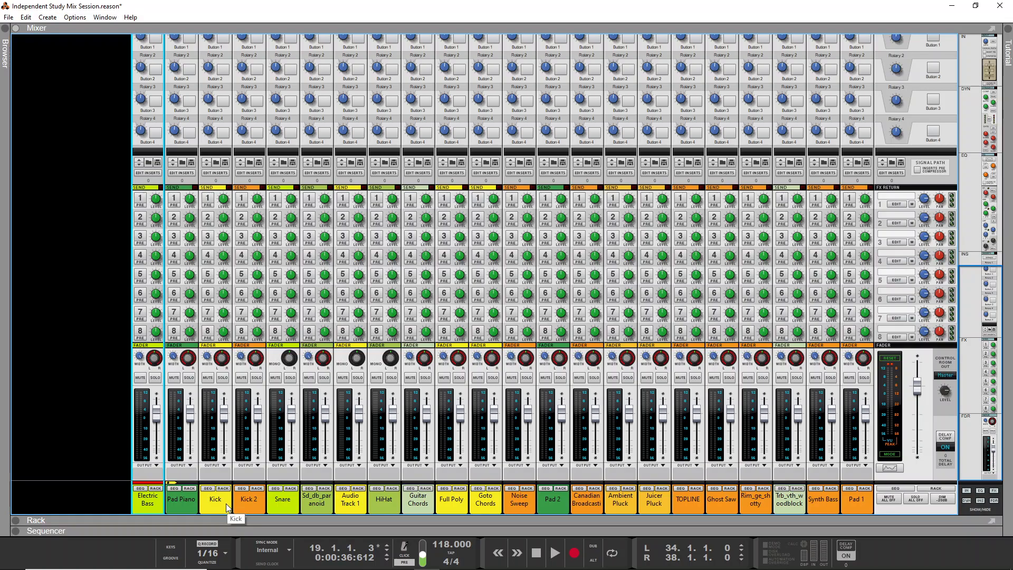
mouse_move(226, 503)
left_mouse_down()
mouse_move(169, 498)
mouse_move(317, 502)
mouse_move(267, 505)
left_mouse_up()
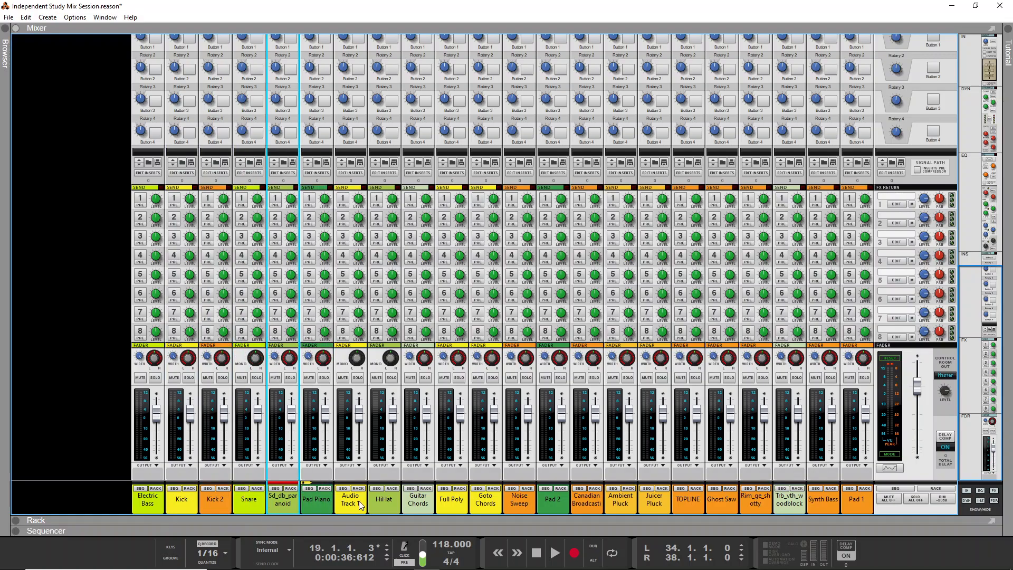
left_click_drag(369, 504, 304, 497)
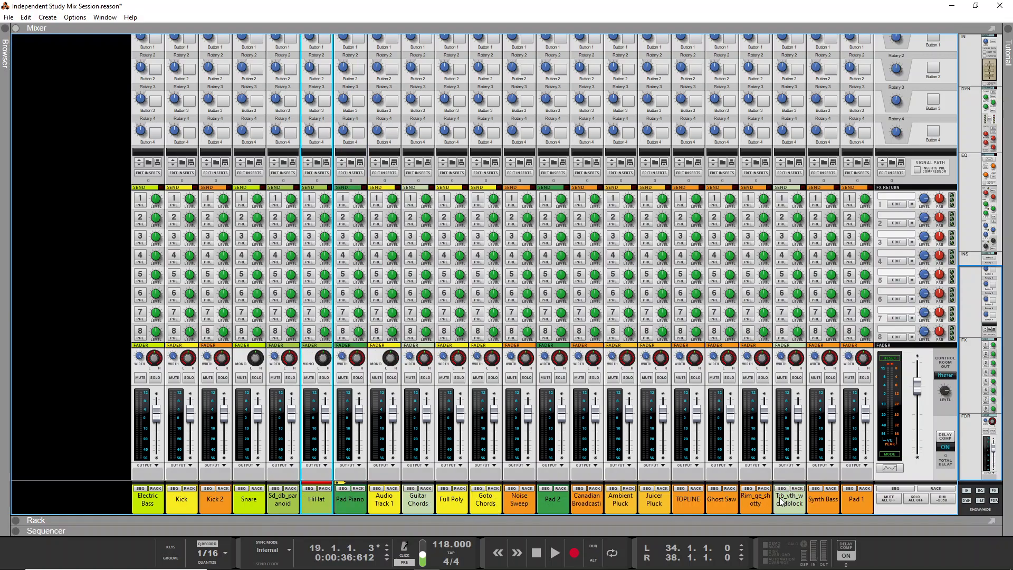
left_click_drag(787, 499, 342, 508)
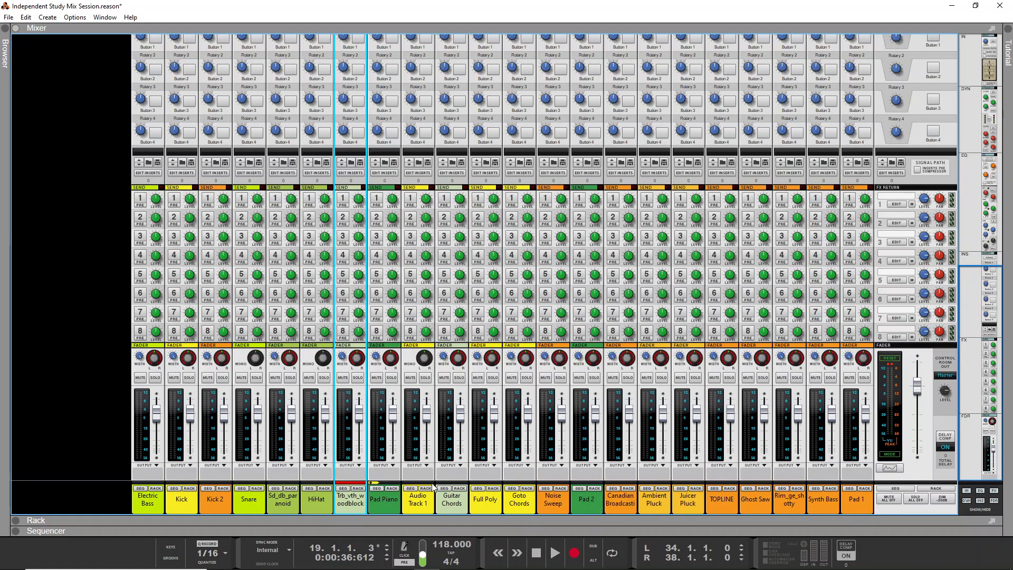
left_click_drag(457, 504, 371, 504)
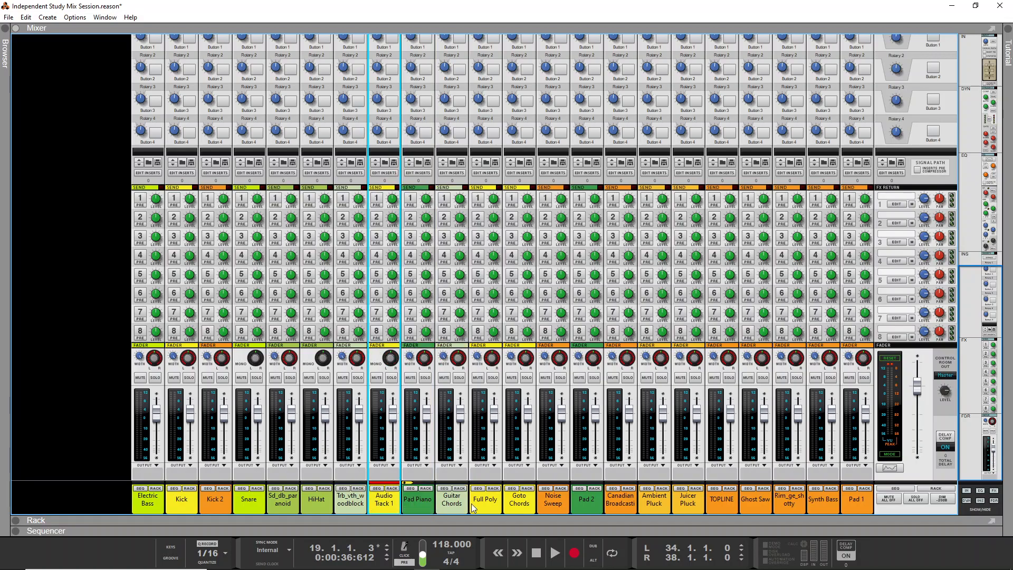
Rename the Trb_vth_woodblock channel to WoodBlock and the Sd_db_paranoid channel to Snare2
double_click(350, 500)
type("WoodB")
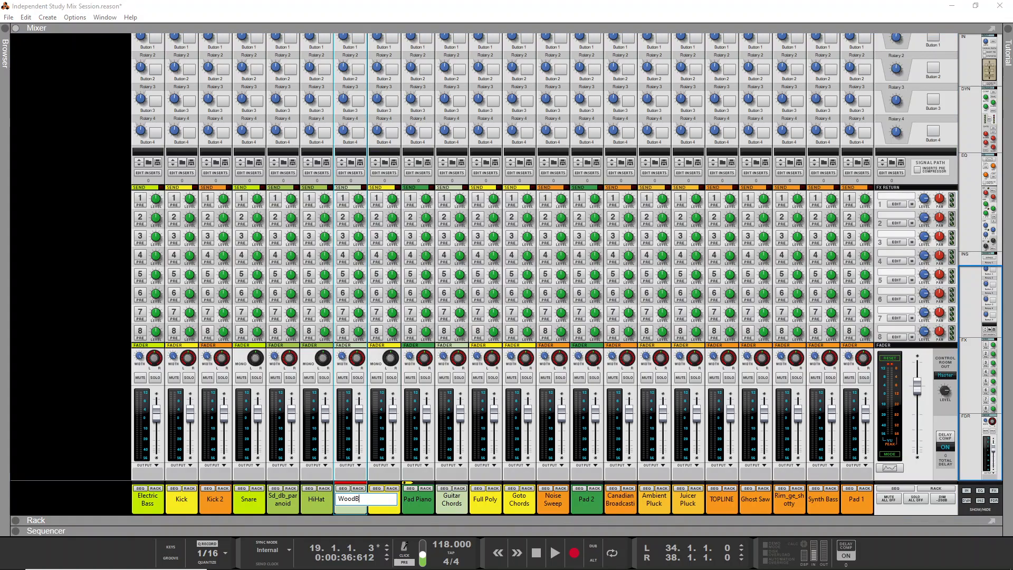
type("lock")
key("Return")
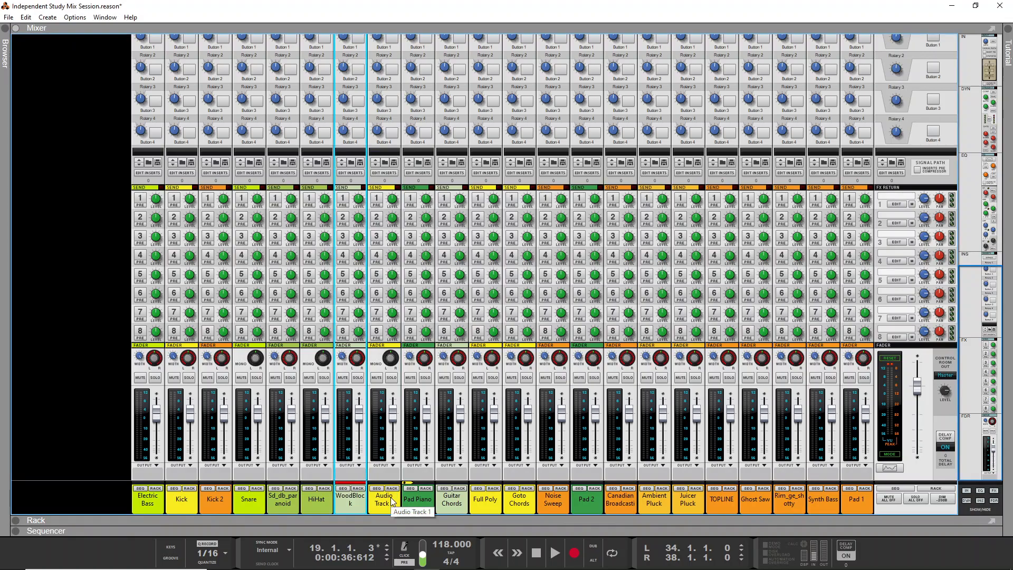
double_click(289, 503)
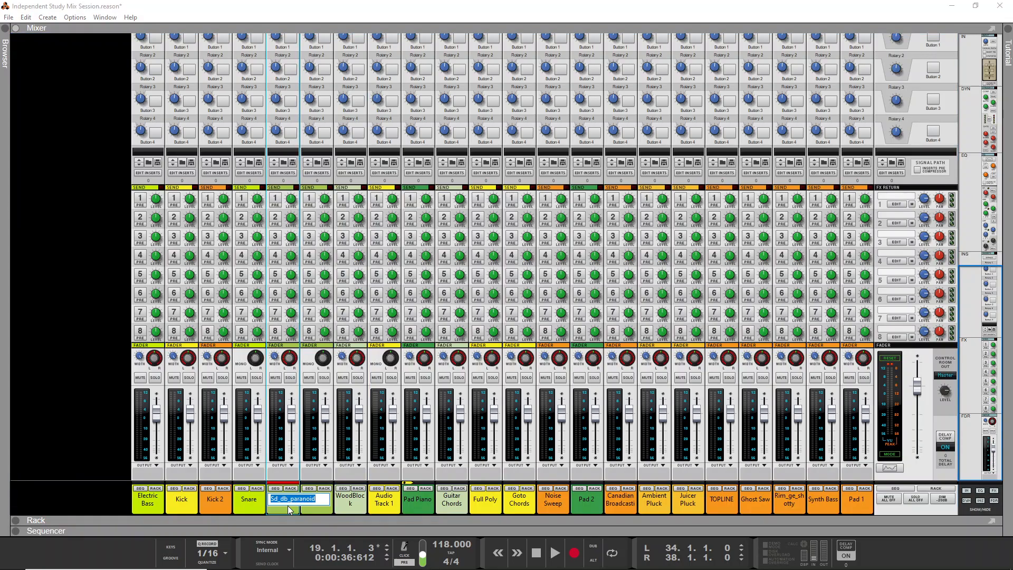
type("Snare2")
key("Return")
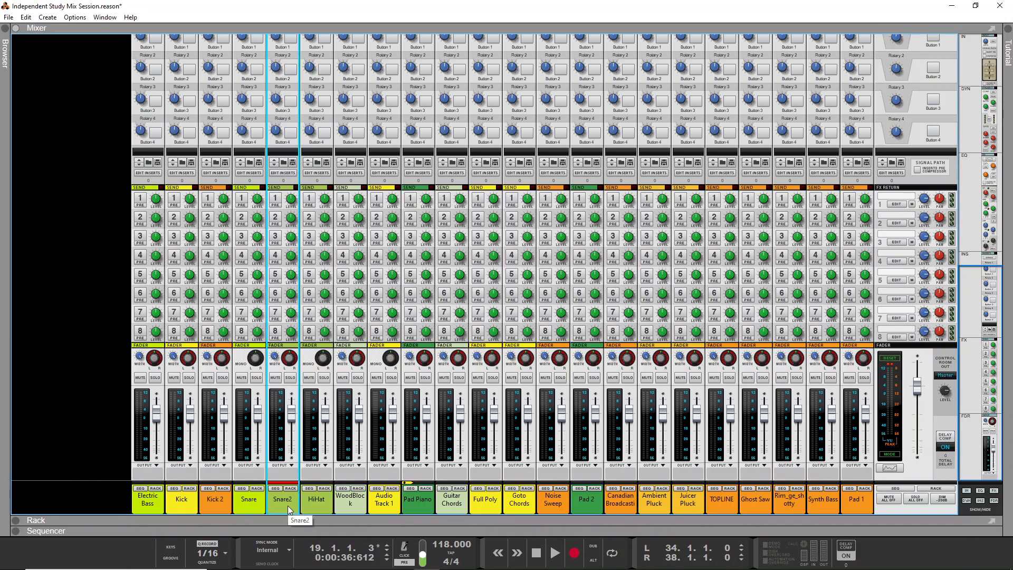
Rename the Audio Track 1 mixer channel to RimShot
left_click(382, 508)
double_click(389, 502)
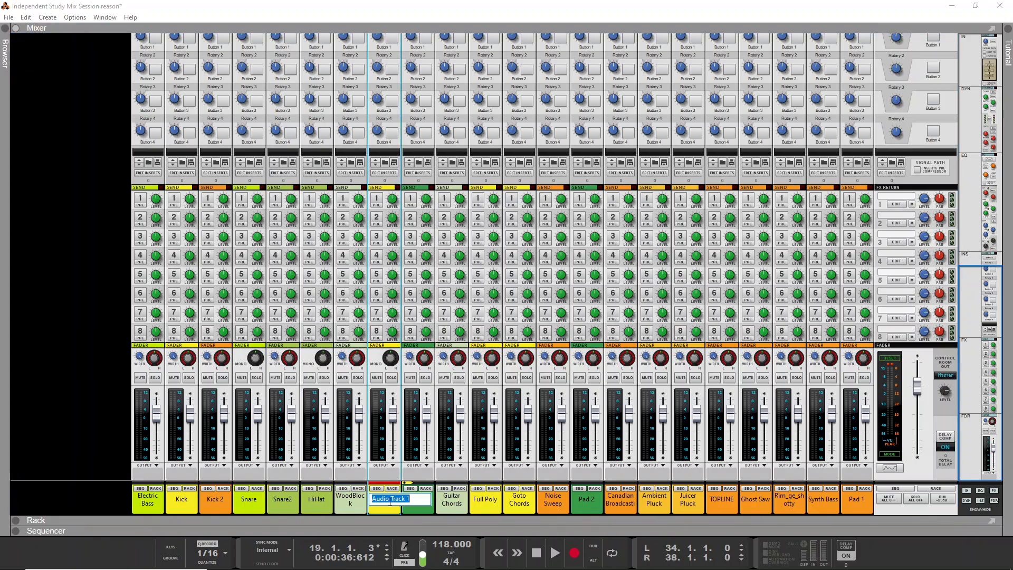
type("RimShot")
key("Return")
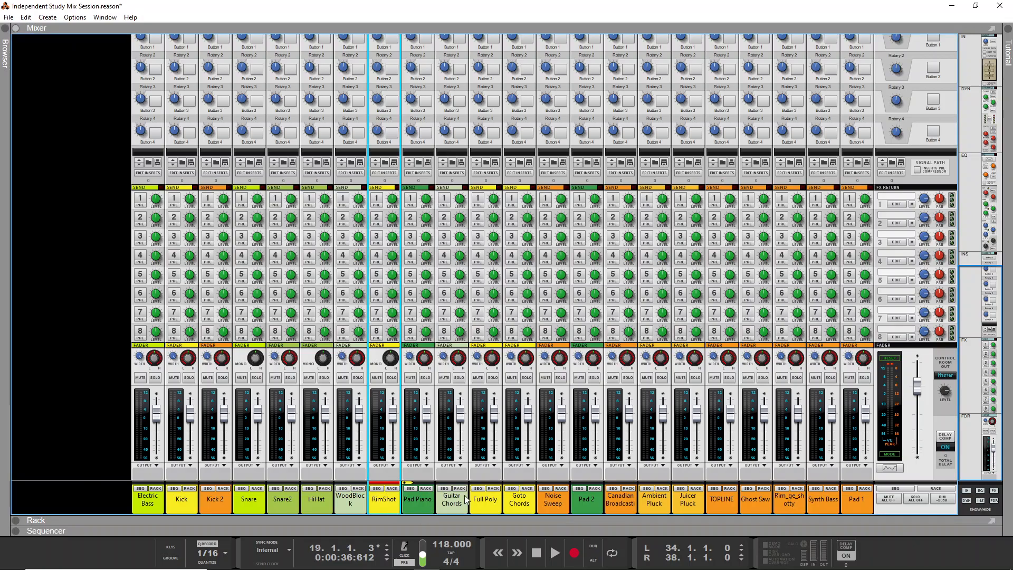
Rename the Full Poly channel to Synth1 and the Goto Chords channel to Synth2
left_click(490, 501)
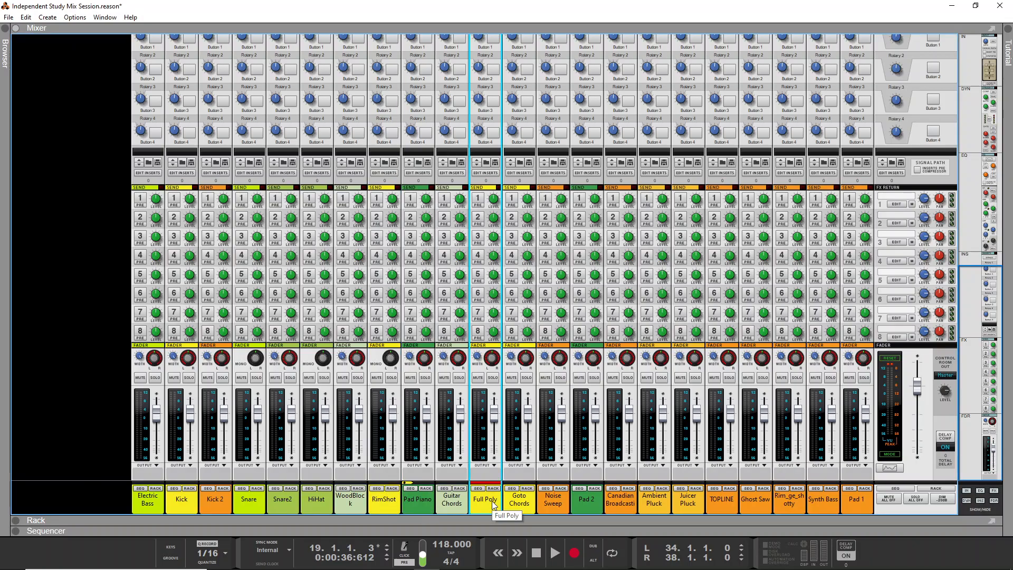
double_click(494, 504)
type("Synt")
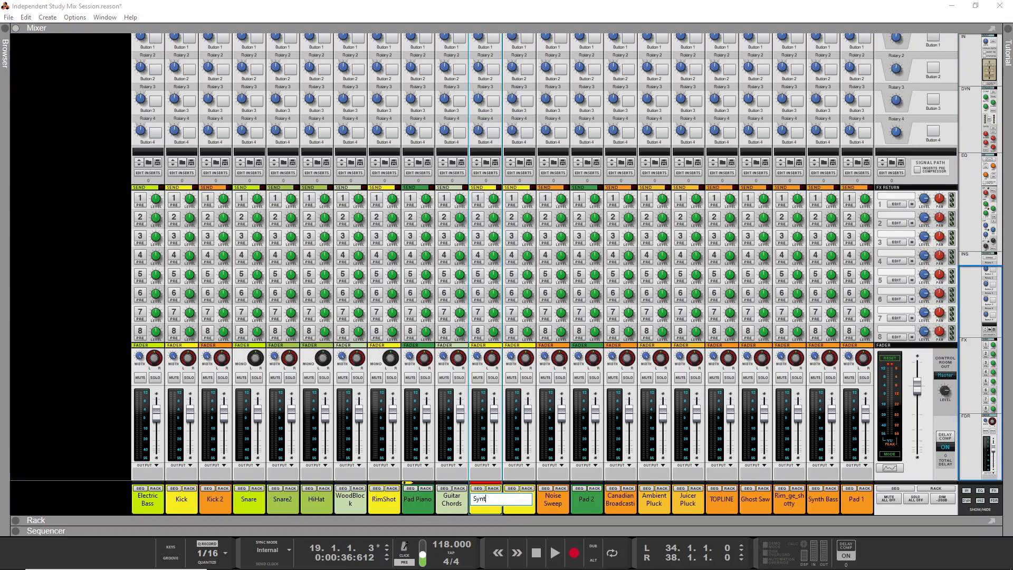
type("h1")
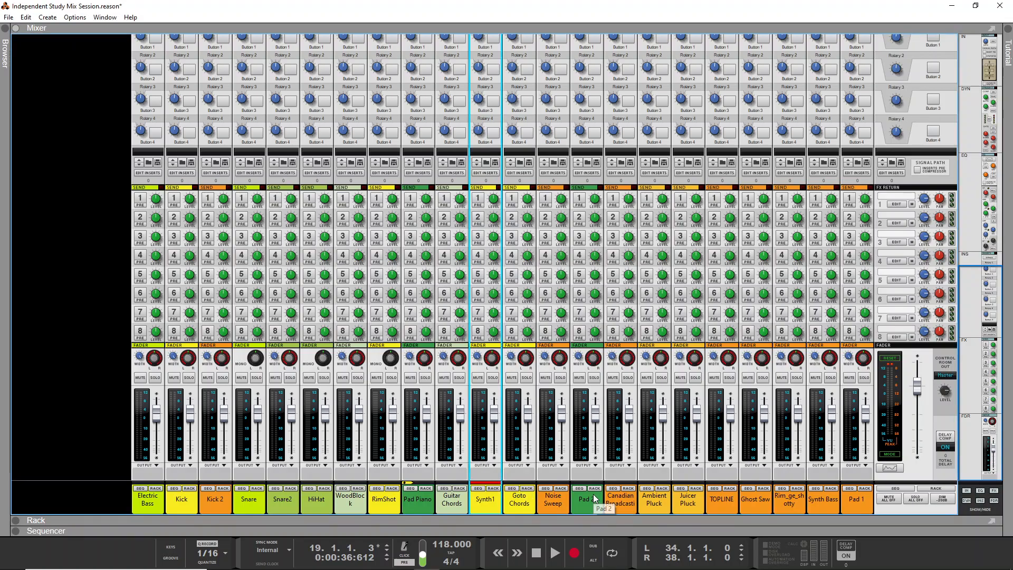
double_click(524, 510)
type("Synth2")
key("Return")
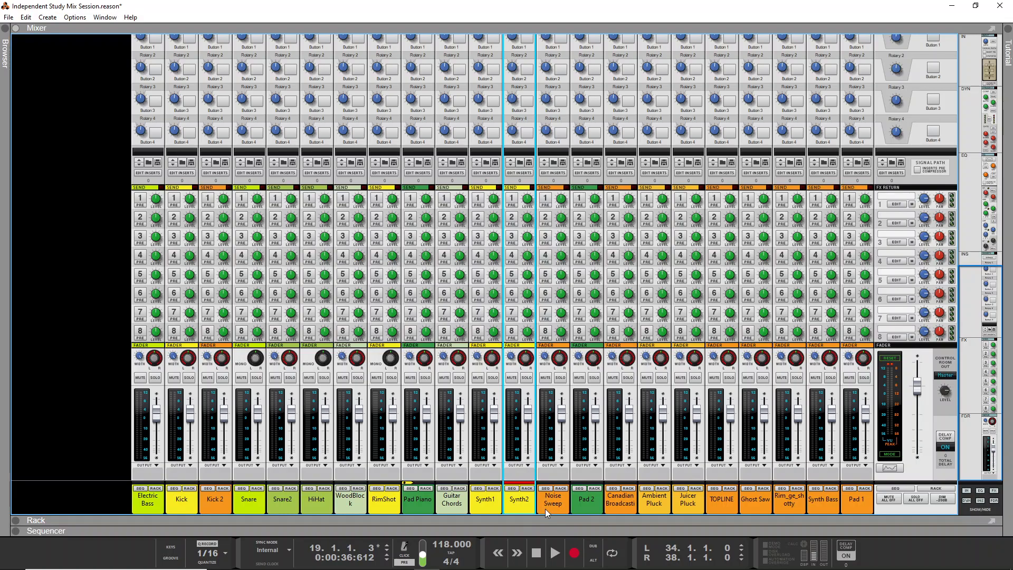
Move the Noise Sweep channel to the end of the mixer and place Pad 1 directly before Pad 2
left_click_drag(544, 508, 862, 497)
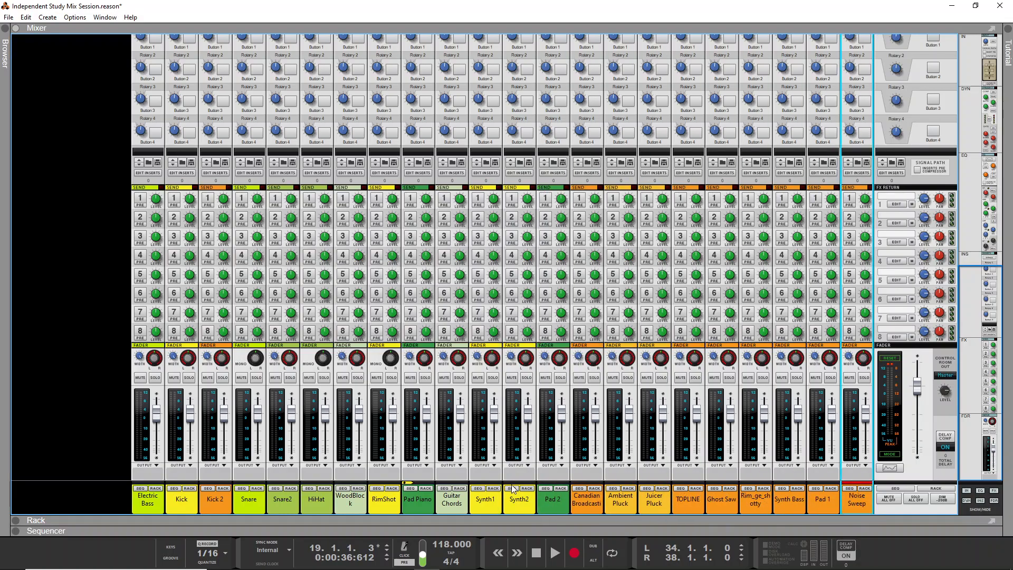
left_click_drag(812, 504, 542, 507)
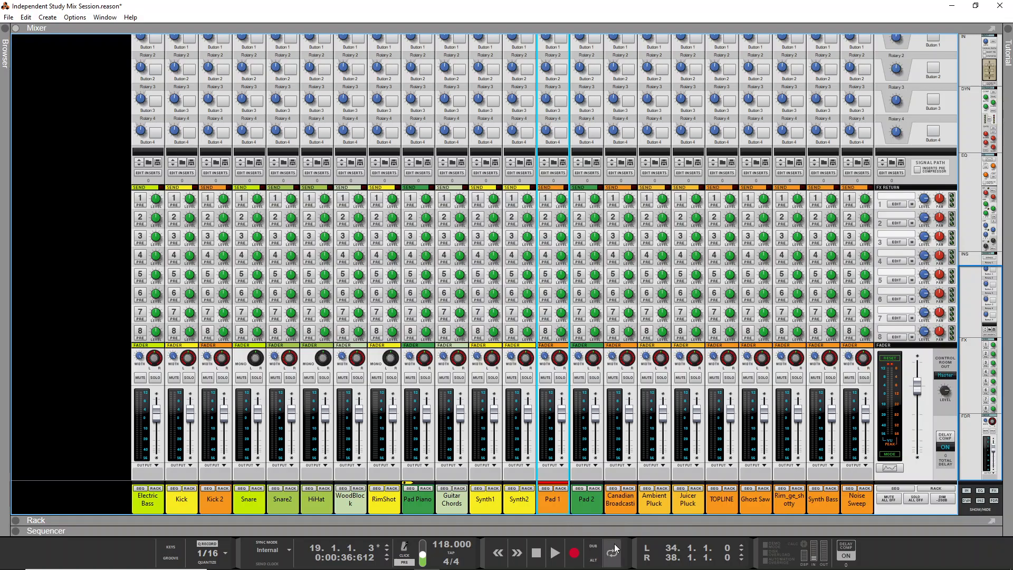
Reveal the sequencer below the mixer and audition the Canadian Broadcasting track soloed from the start of the first Bridge
left_click(611, 498)
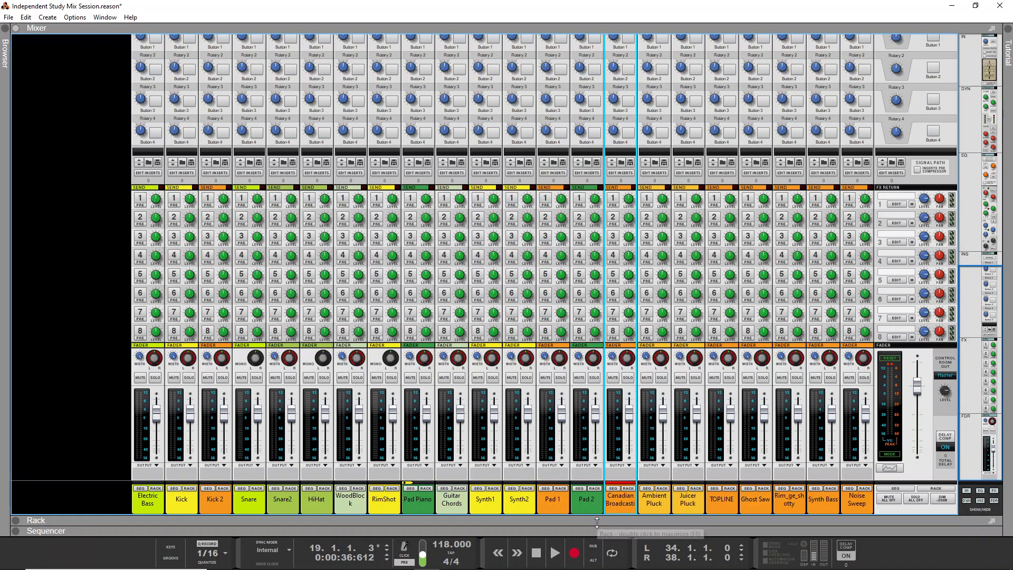
left_click_drag(597, 530, 597, 221)
scroll(316, 385, "down", 2)
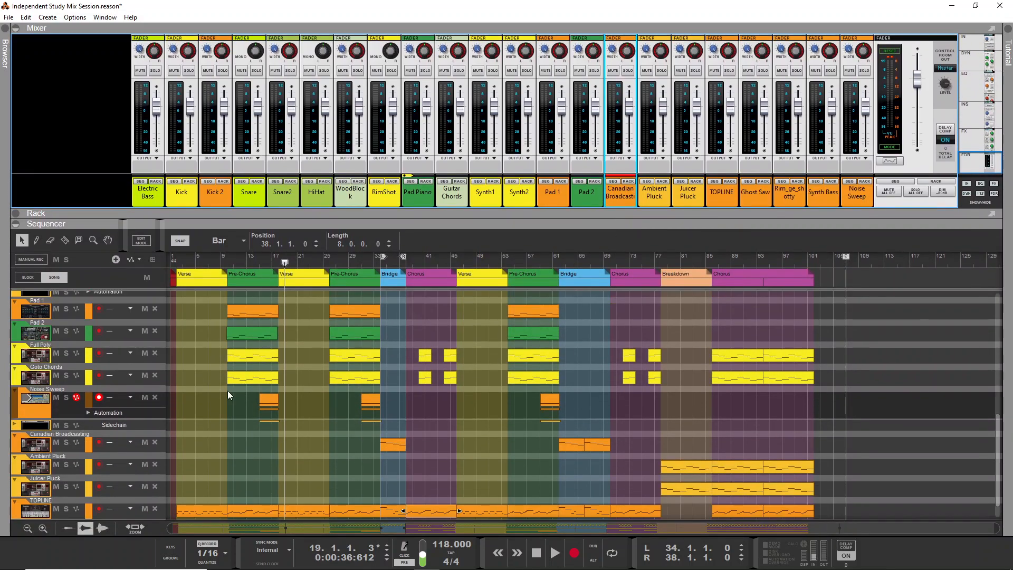
left_click(45, 442)
left_click(382, 264)
left_click(65, 443)
key("space")
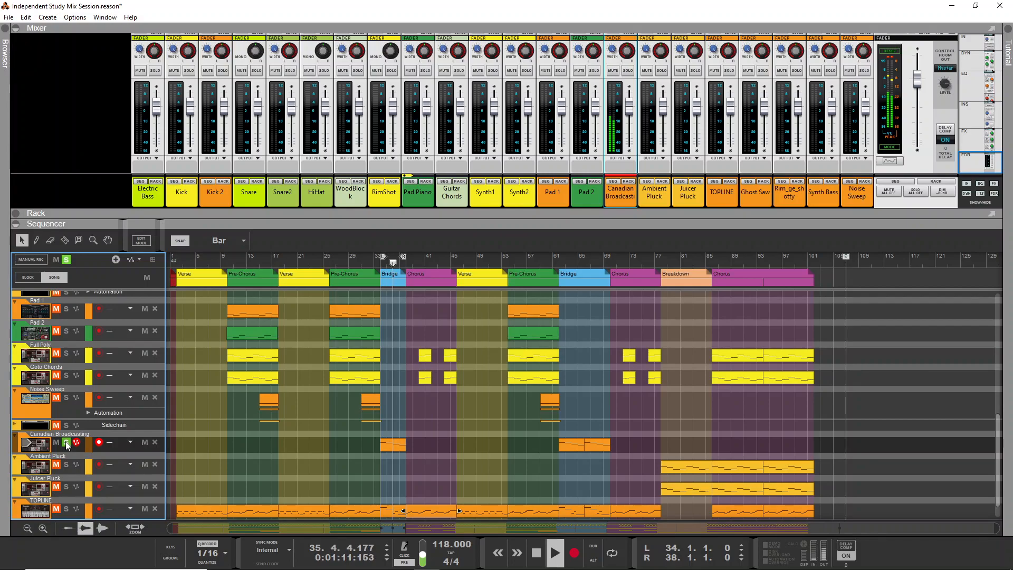
key("space")
left_click(66, 443)
Rename the Canadian Broadcasting mixer channel to Synth3 and move it directly after Synth2
double_click(619, 195)
type("Syn")
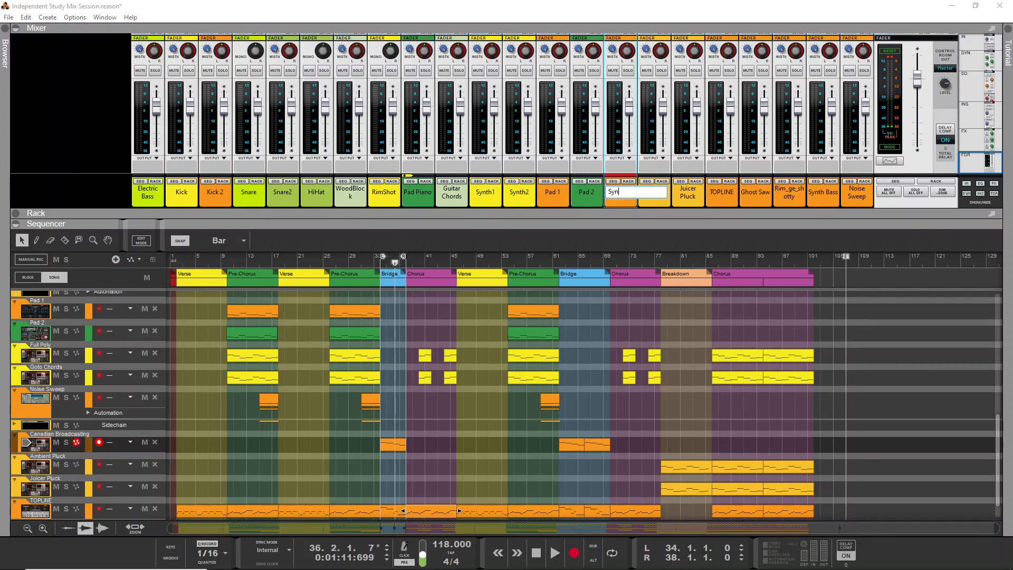
type("th 33")
key("Return")
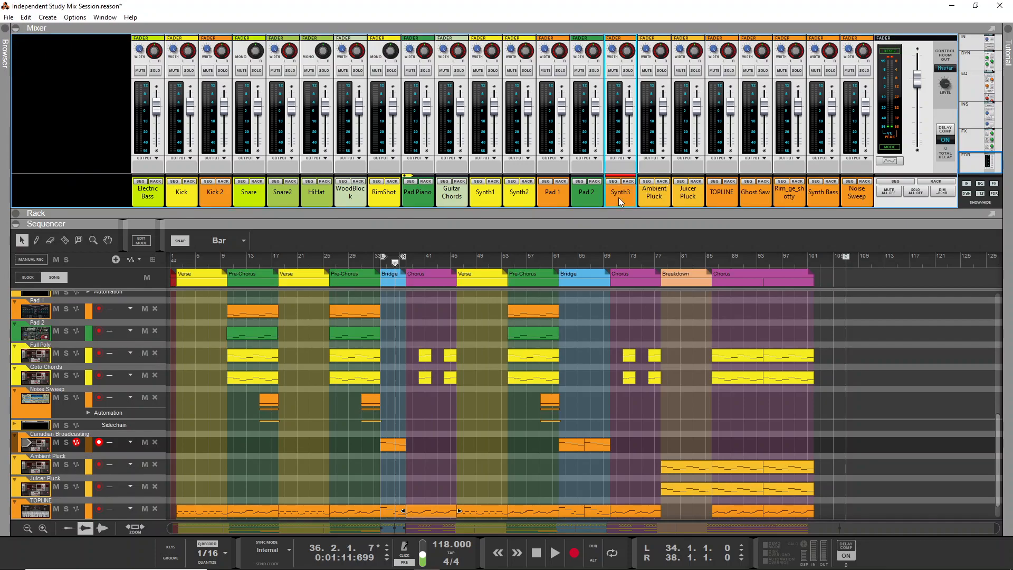
left_click_drag(610, 195, 546, 199)
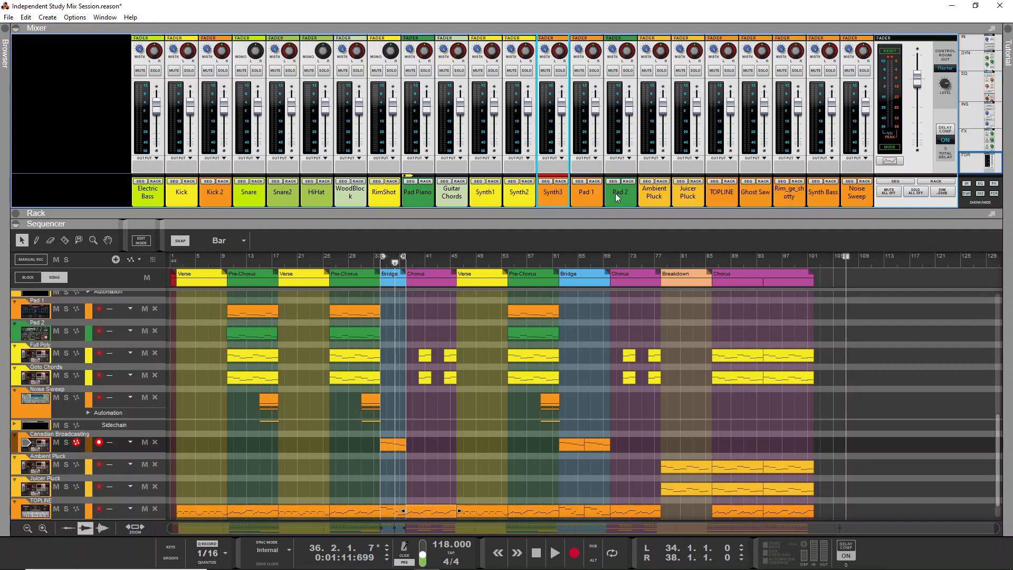
Find the Ghost Saw track in the sequencer and audition it soloed from the start of the second Bridge
left_click(746, 193)
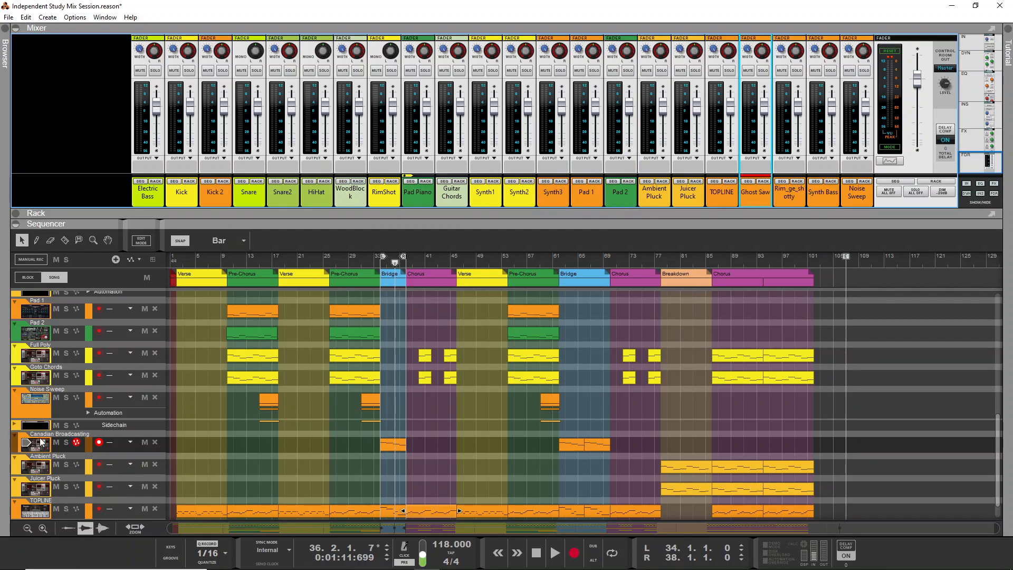
scroll(49, 483, "down", 1)
scroll(48, 452, "up", 1)
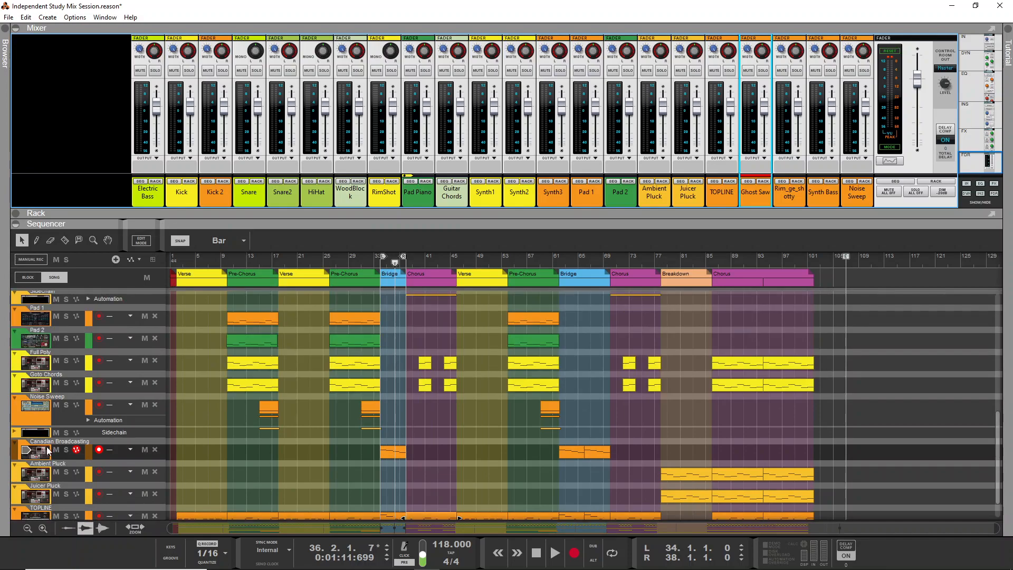
scroll(53, 422, "up", 3)
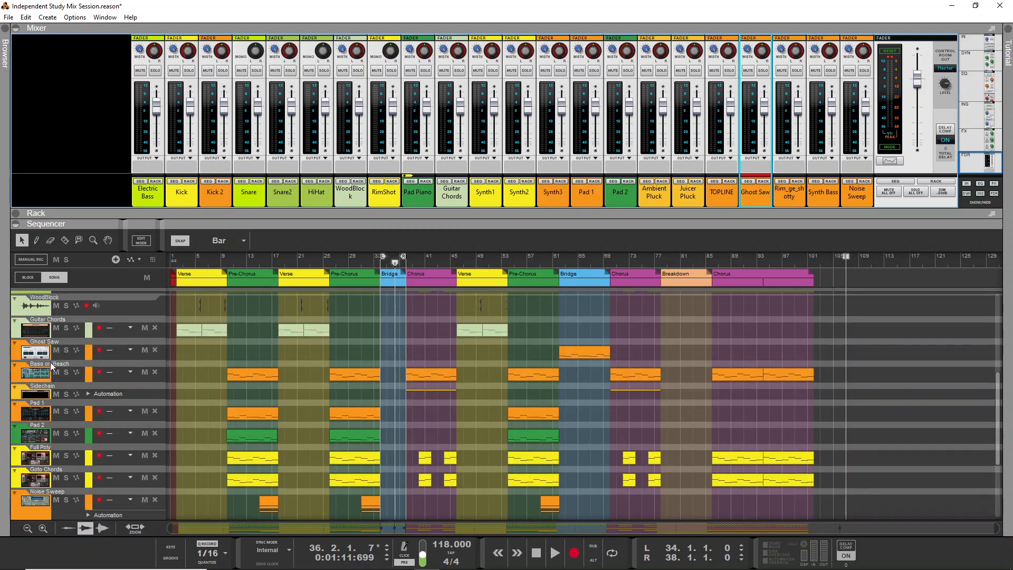
left_click(46, 353)
left_click(558, 262)
key("space")
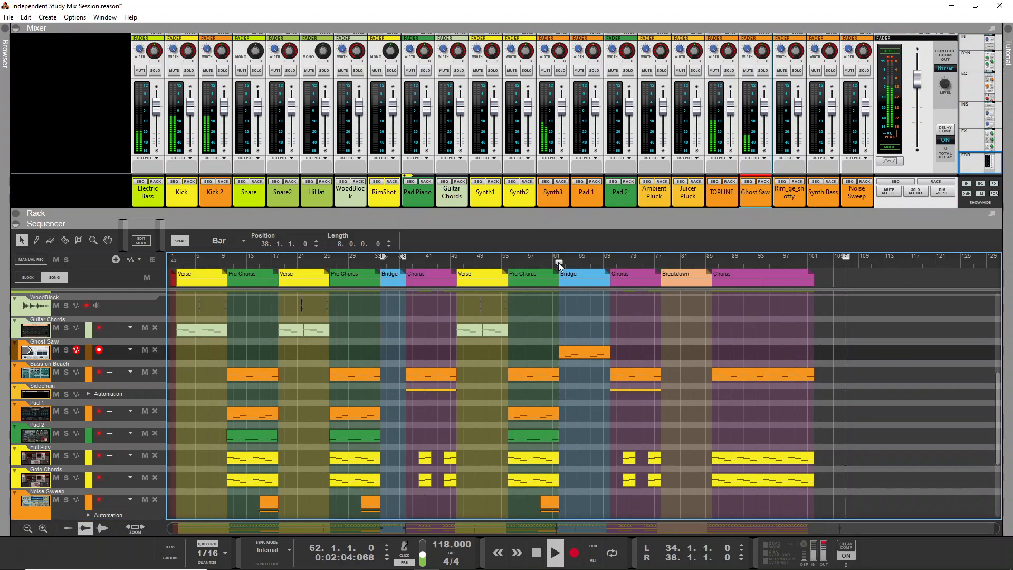
left_click(66, 350)
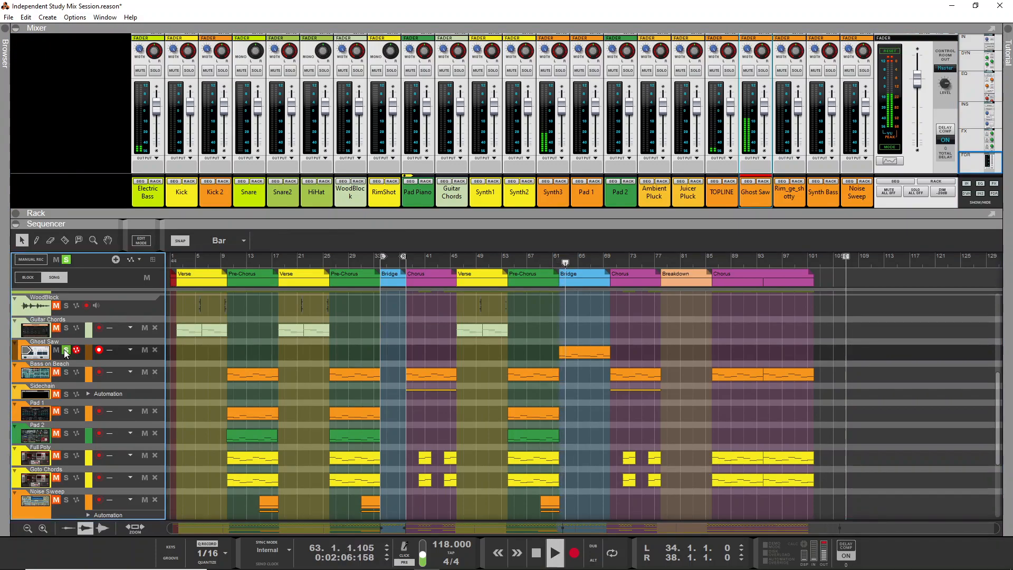
key("space")
left_click(66, 350)
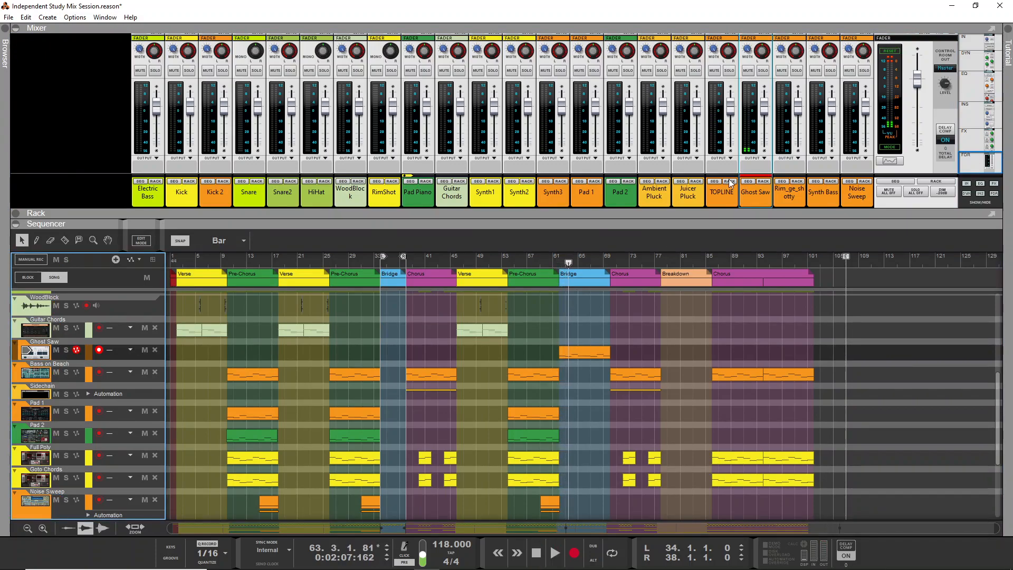
Rename the Ghost Saw mixer channel to Synth4 and move it directly after Synth3
double_click(761, 193)
type("Syn")
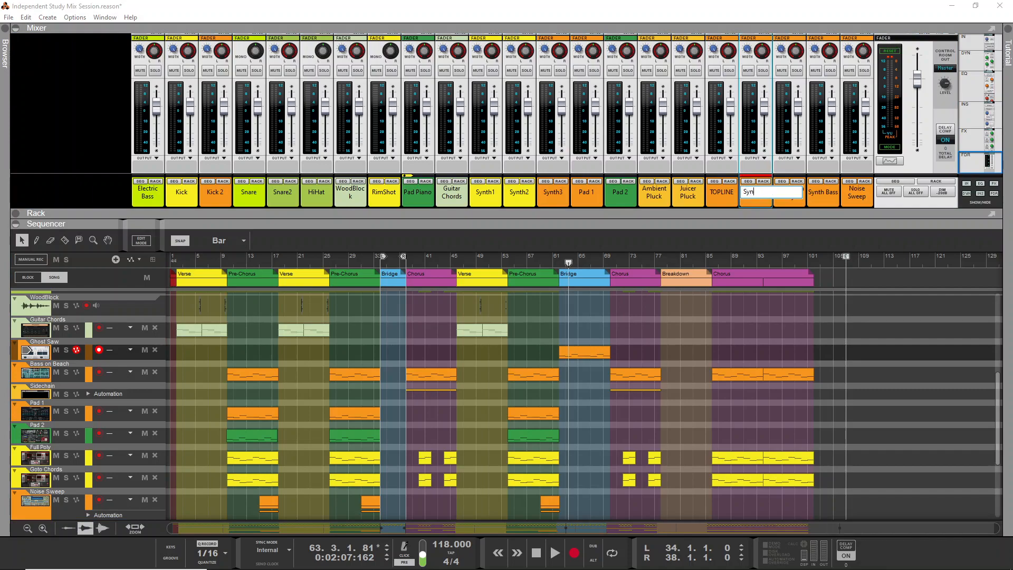
type("th4")
key("Return")
left_click_drag(762, 192, 586, 198)
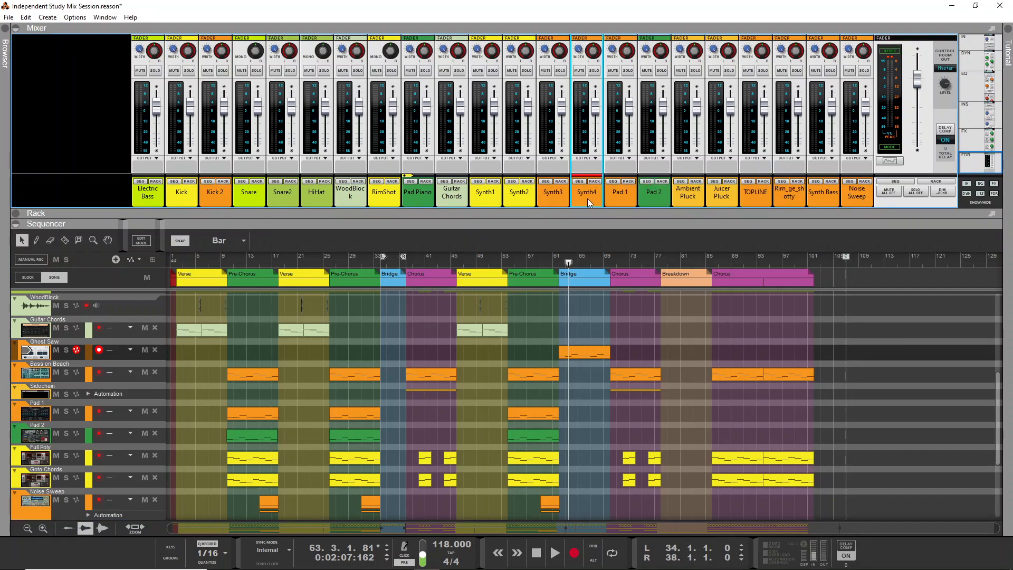